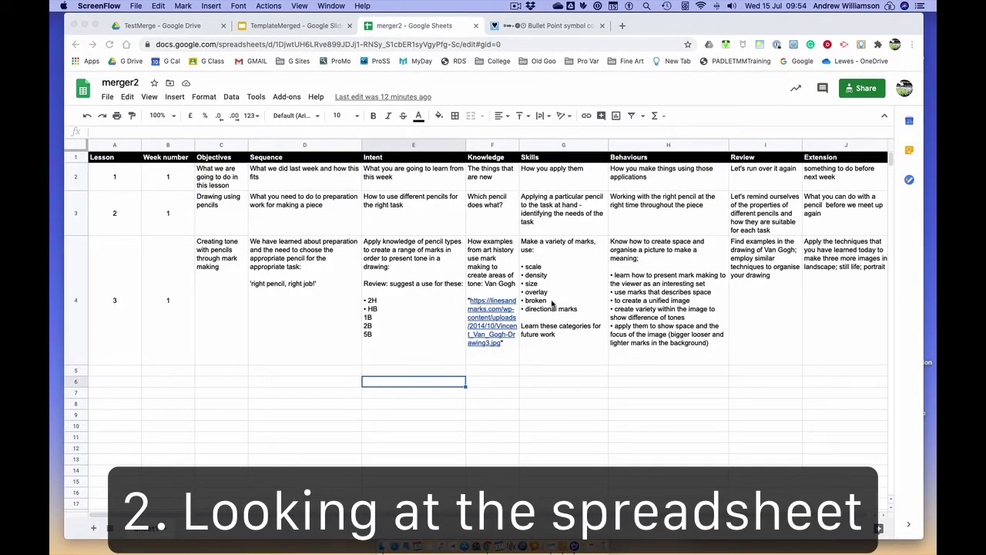
Select the rows for lessons 1, 2 and 3, then lesson 3's Intent cell.
{"action": "left_click", "coordinate": [74, 179]}
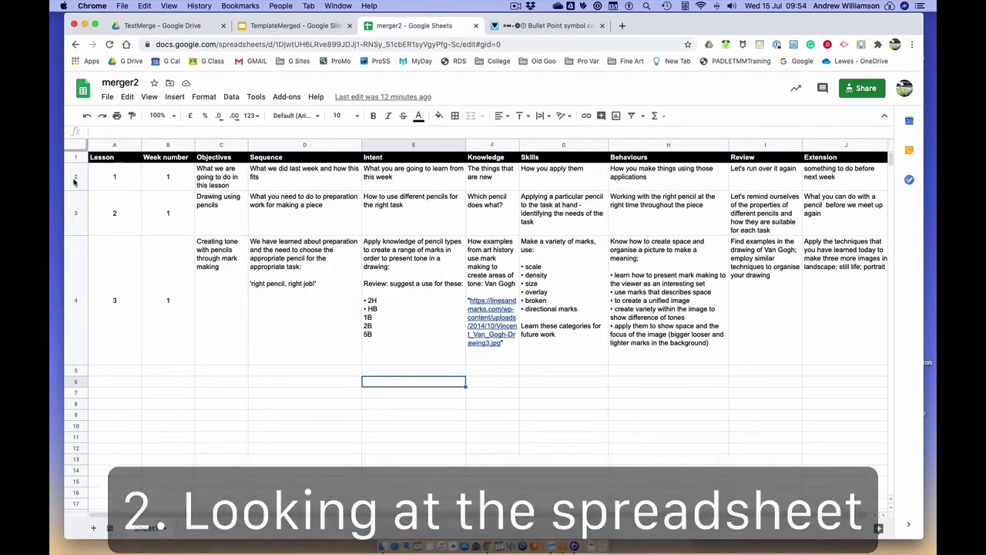
{"action": "left_click", "coordinate": [75, 205]}
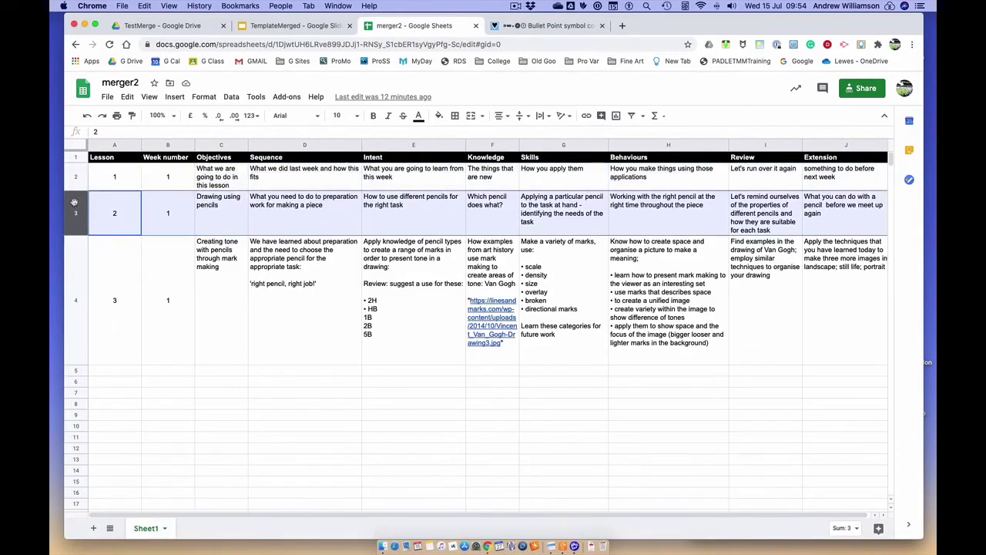
{"action": "left_click", "coordinate": [74, 252]}
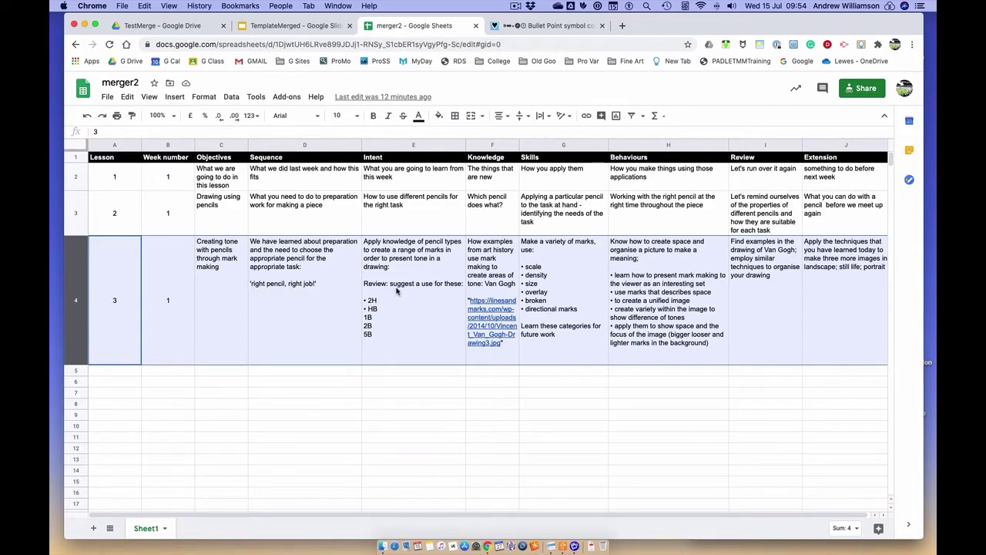
{"action": "left_click", "coordinate": [394, 305]}
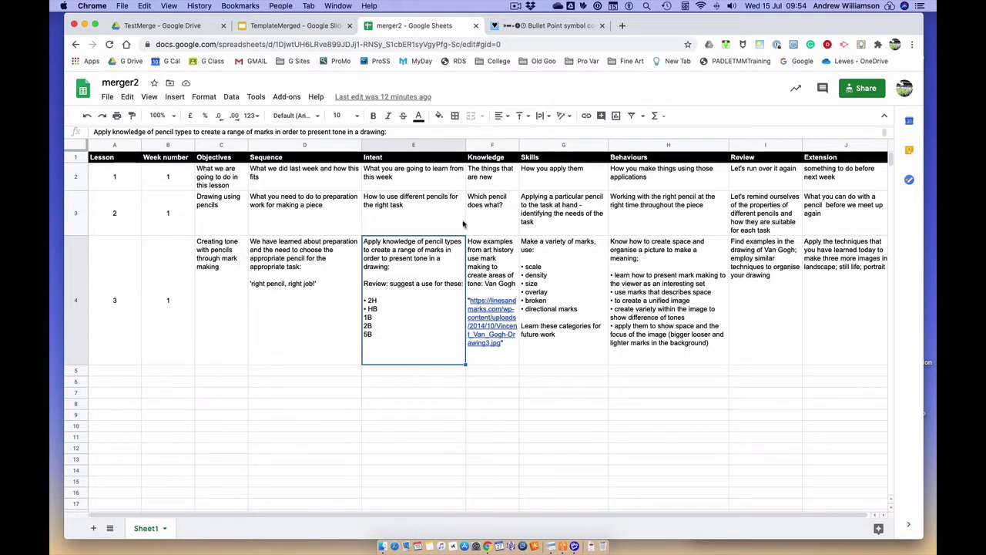
Widen column I so lesson 2's review text in I3 wraps onto fewer lines.
{"action": "left_click", "coordinate": [767, 229]}
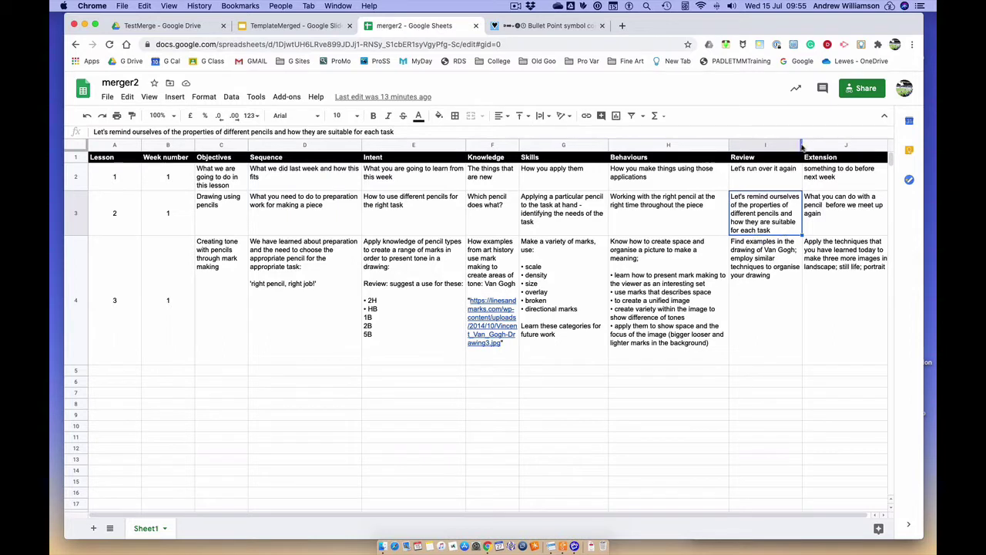
{"action": "left_click_drag", "start_coordinate": [803, 144], "coordinate": [835, 144]}
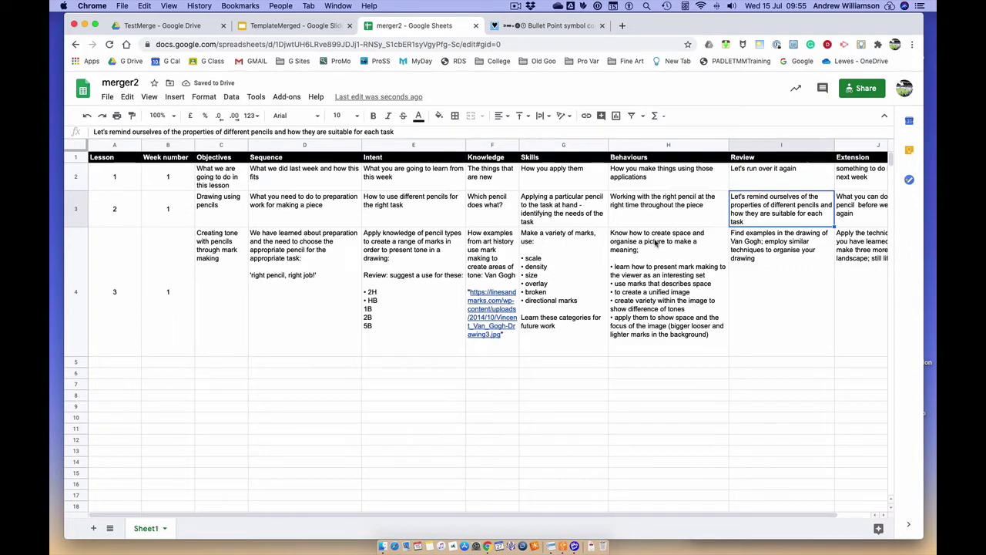
{"action": "left_click", "coordinate": [595, 259]}
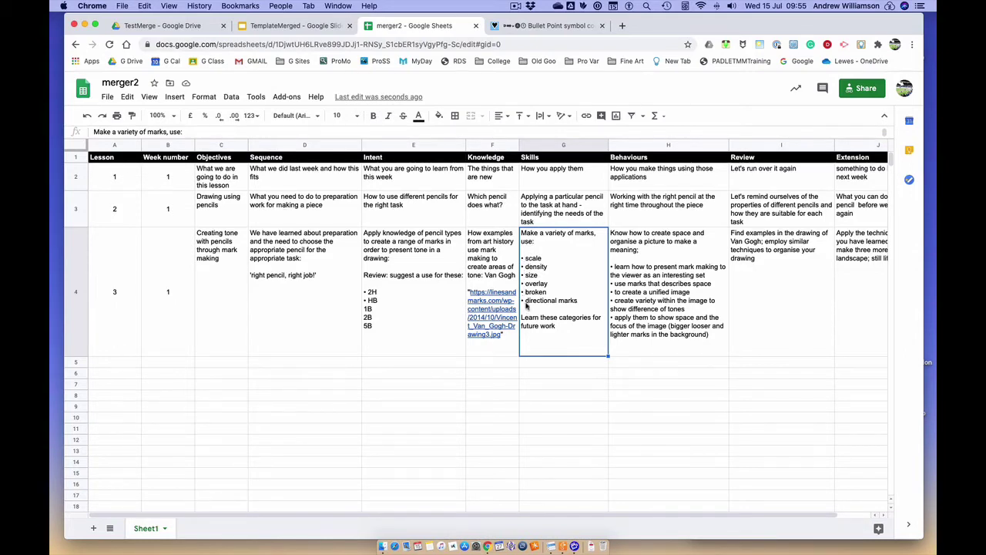
{"action": "left_click", "coordinate": [437, 307]}
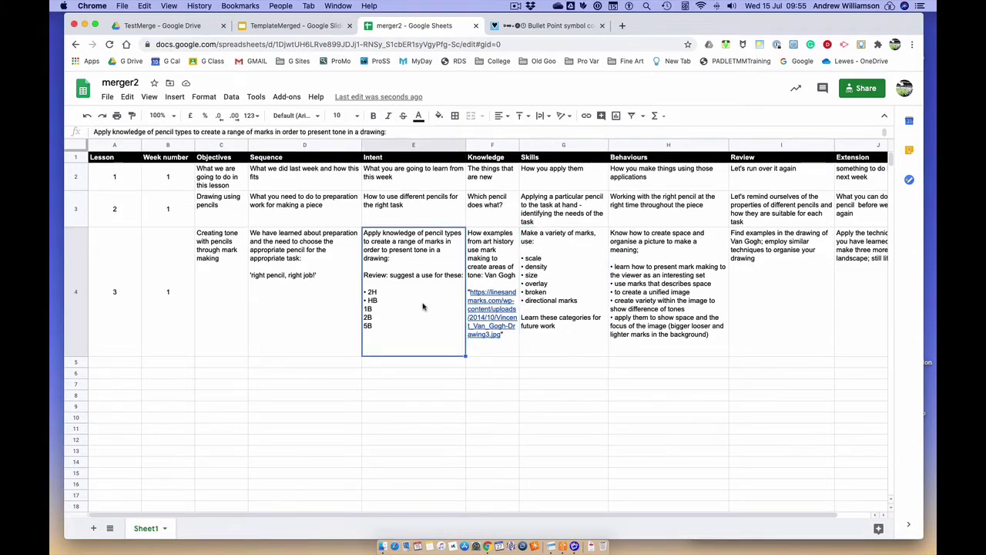
Paste a bullet character before the 1B line in lesson 3's Intent cell E4.
{"action": "double_click", "coordinate": [422, 306]}
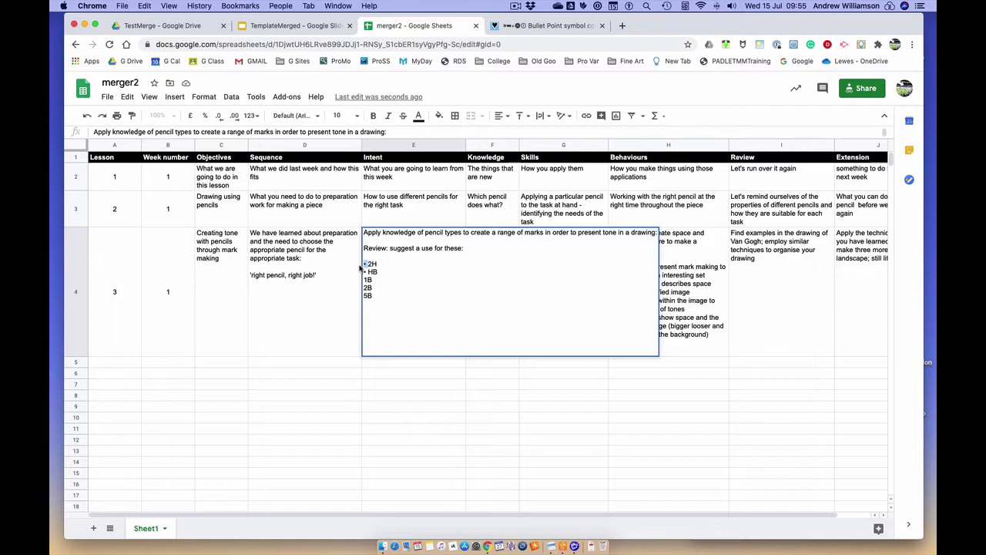
{"action": "type", "text": "•"}
{"action": "type", "text": "•"}
{"action": "type", "text": "•"}
{"action": "type", "text": "•"}
Commit the bulleted Intent text, search 'bullet character' on DuckDuckGo, and return to merger2.
{"action": "key", "text": "shift+Tab"}
{"action": "left_click", "coordinate": [532, 29]}
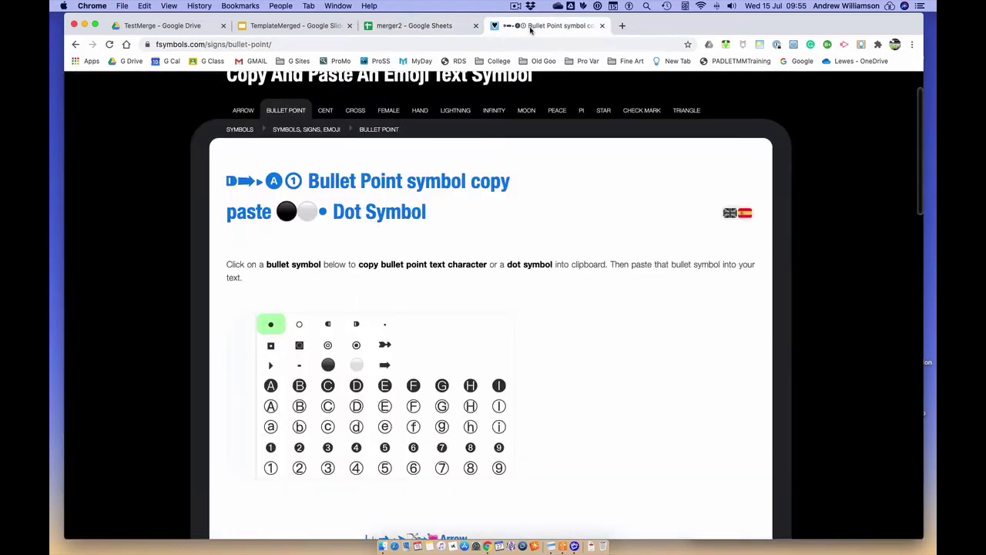
{"action": "scroll", "coordinate": [468, 90], "scroll_direction": "up", "scroll_amount": 2}
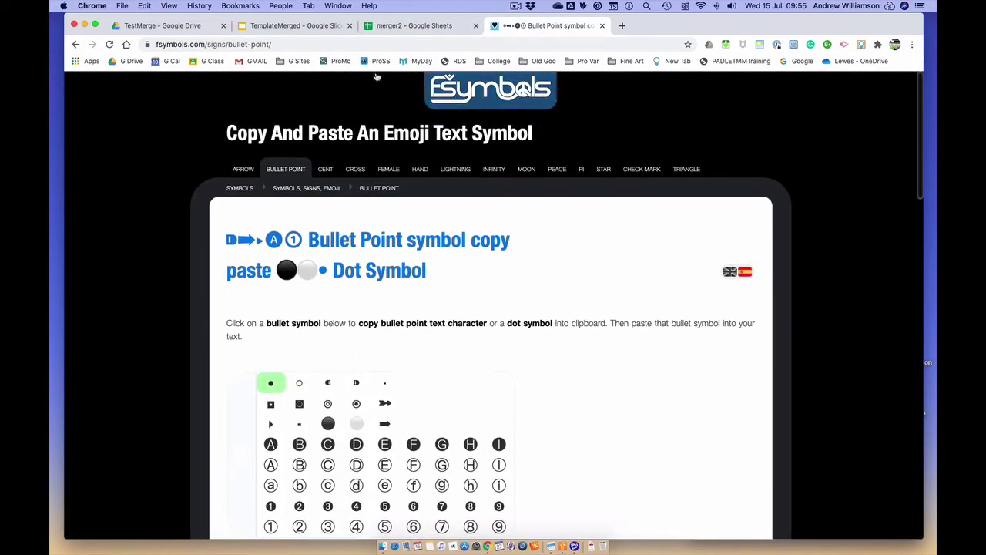
{"action": "left_click", "coordinate": [282, 45]}
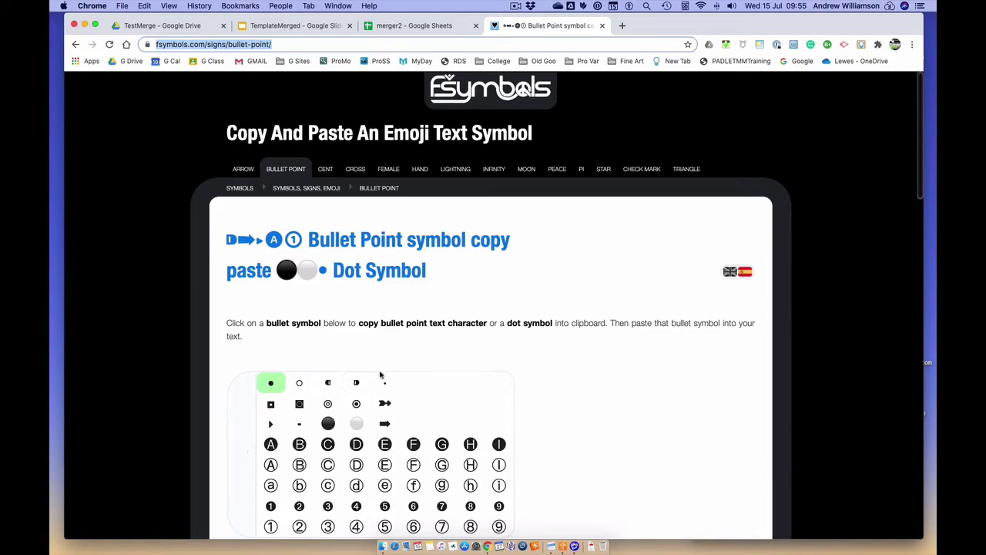
{"action": "type", "text": "bullet character"}
{"action": "key", "text": "Return"}
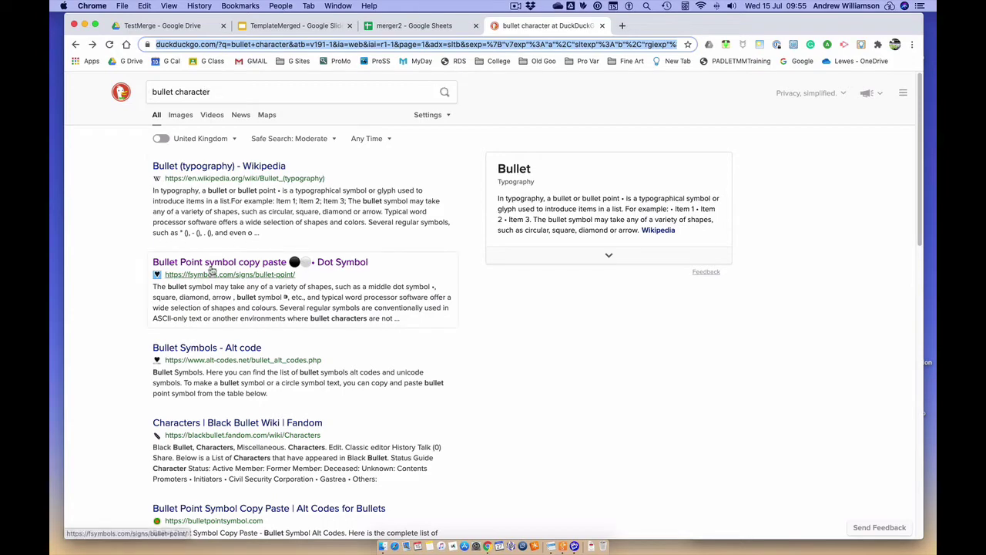
{"action": "left_click", "coordinate": [389, 28]}
Copy the bulleted grades 2H, HB, 1B, 2B and 5B from E4 into lesson 2's Knowledge cell F3.
{"action": "left_click", "coordinate": [384, 309]}
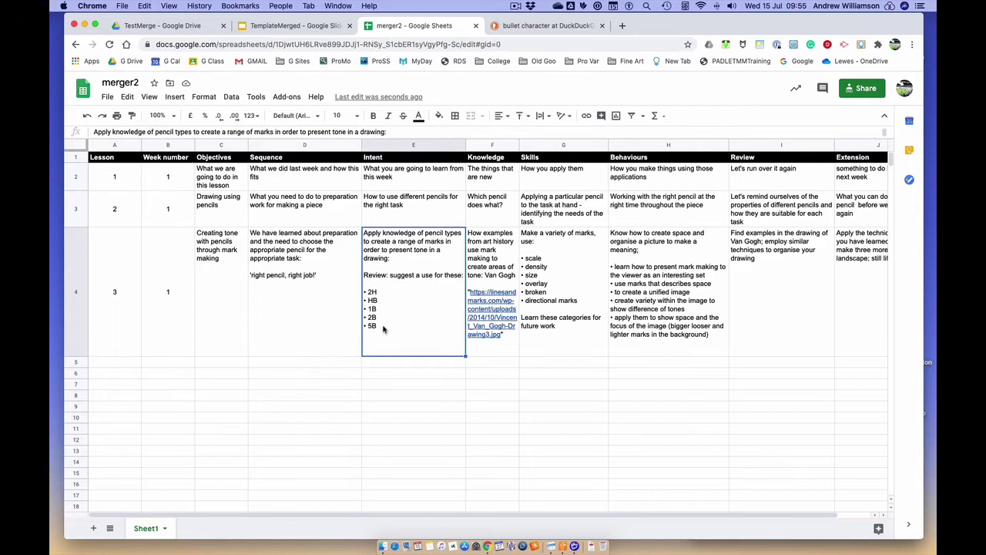
{"action": "double_click", "coordinate": [387, 328]}
{"action": "left_click_drag", "start_coordinate": [390, 304], "coordinate": [363, 264]}
{"action": "key", "text": "super+c"}
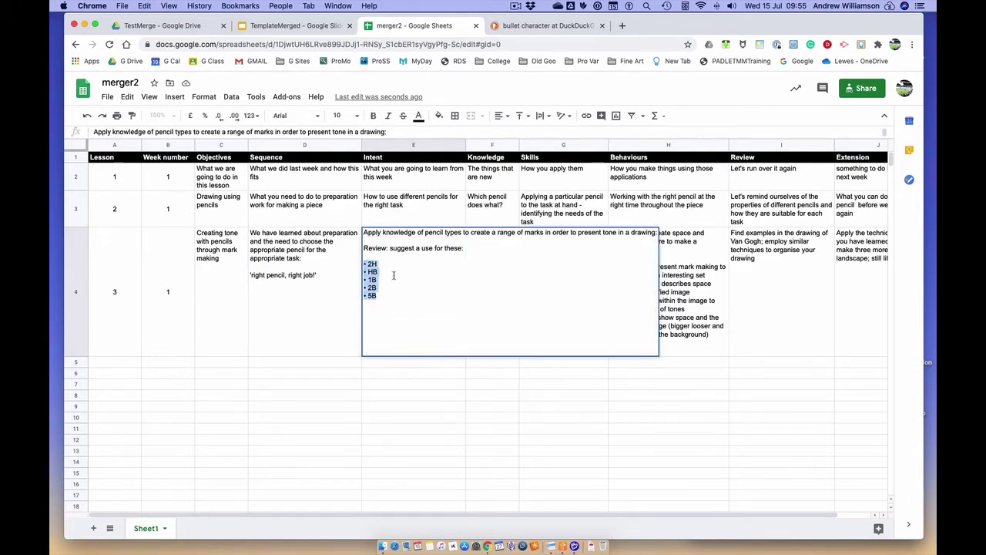
{"action": "left_click", "coordinate": [484, 220]}
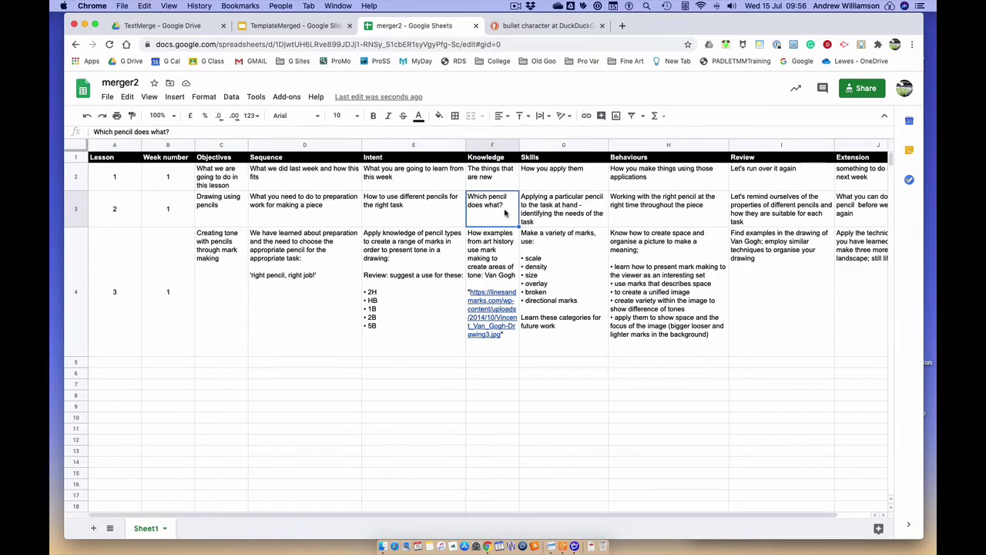
{"action": "double_click", "coordinate": [506, 213]}
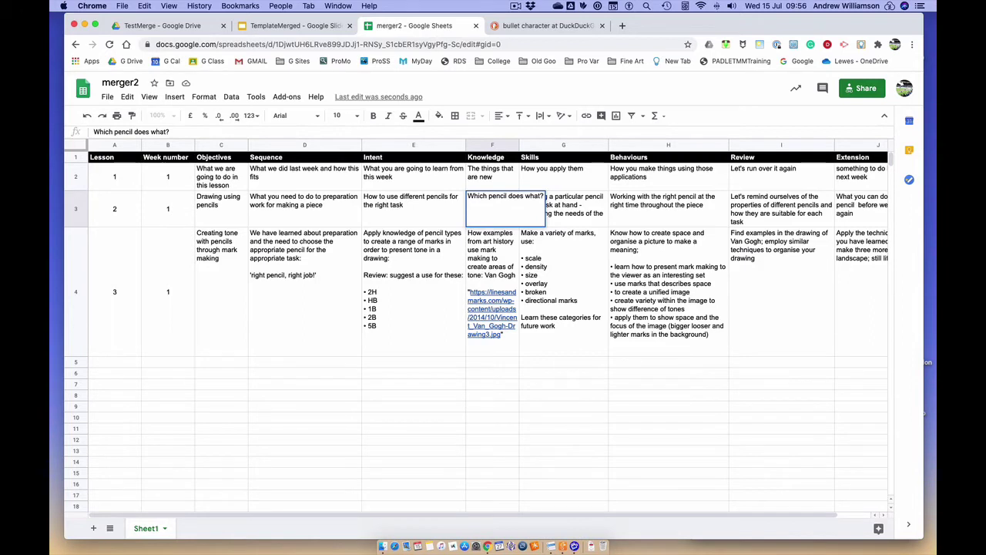
{"action": "key", "text": "super+v"}
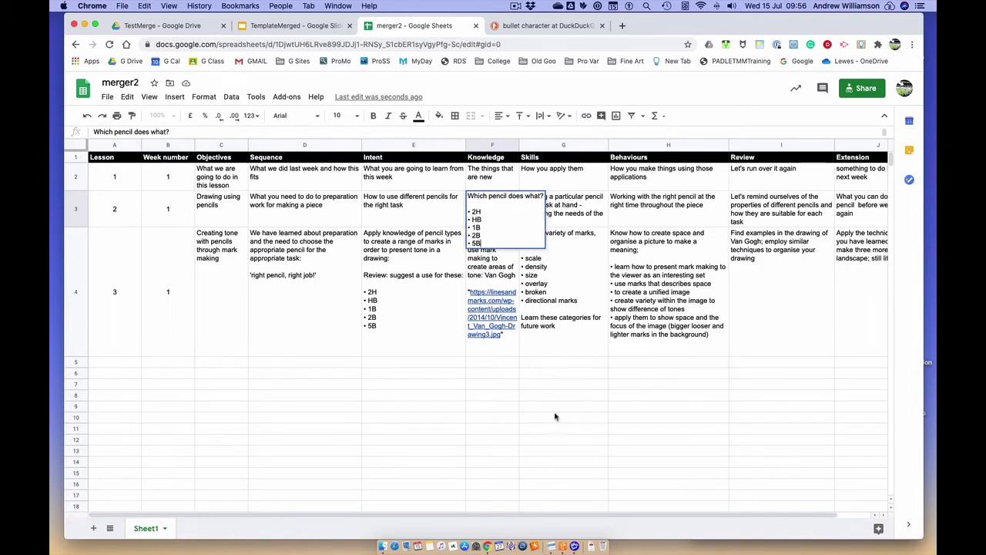
{"action": "left_click_drag", "start_coordinate": [556, 418], "coordinate": [555, 414]}
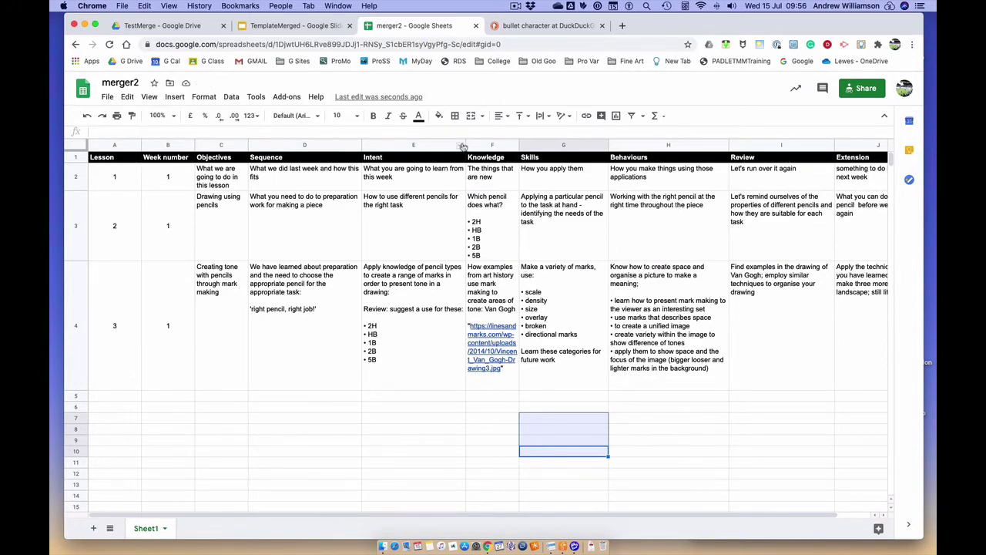
Widen the Intent column slightly and select the lesson and week numbers A2:B4.
{"action": "mouse_move", "coordinate": [465, 145]}
{"action": "left_mouse_down"}
{"action": "mouse_move", "coordinate": [440, 145]}
{"action": "mouse_move", "coordinate": [481, 154]}
{"action": "left_mouse_up"}
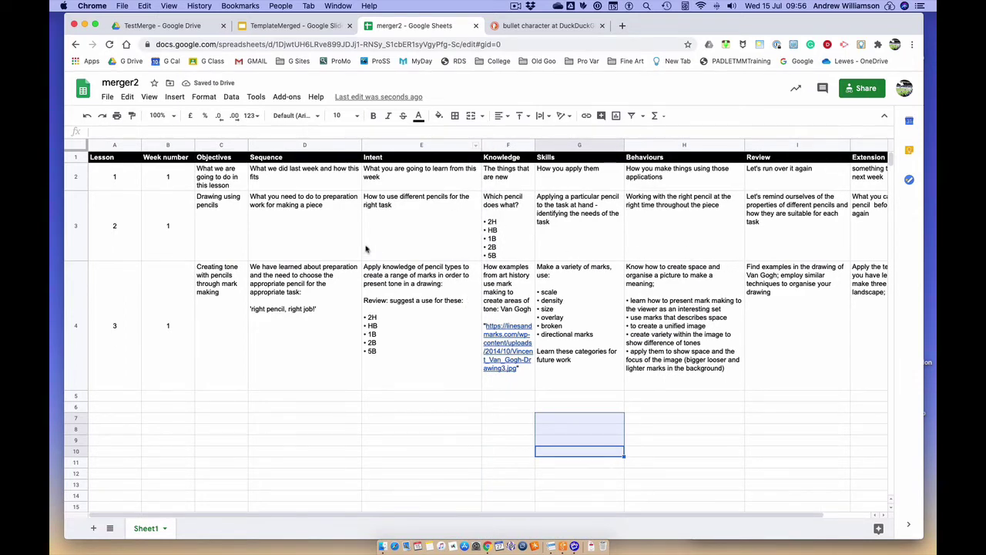
{"action": "left_click", "coordinate": [115, 179]}
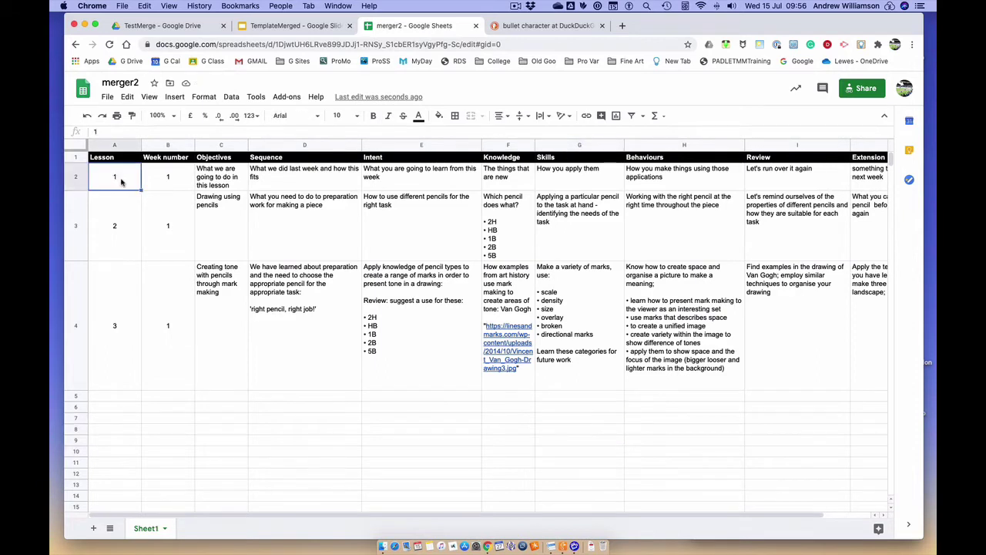
{"action": "left_click", "coordinate": [175, 352], "text": "shift"}
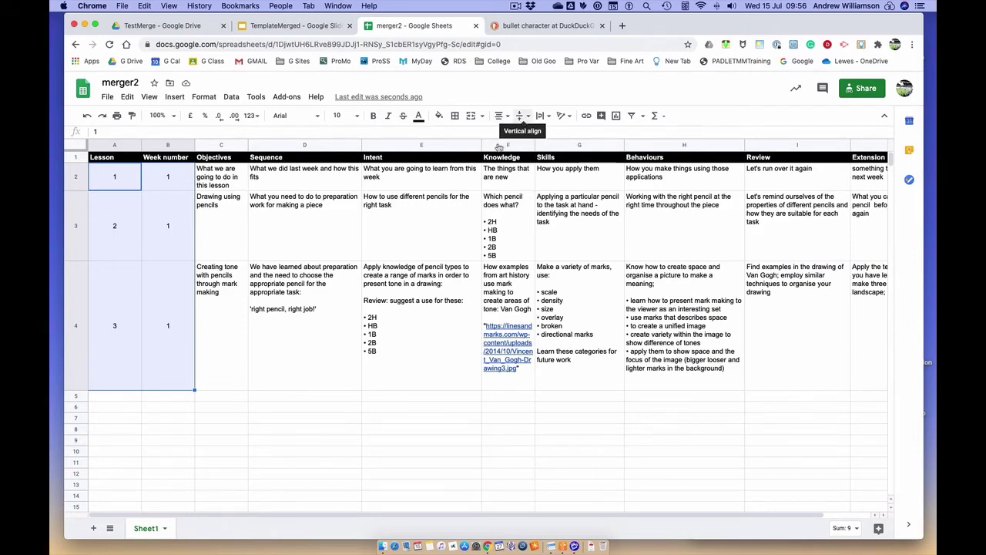
Select the lesson text D2:J4 and check lesson 3's bulleted Skills cell G4.
{"action": "left_click", "coordinate": [412, 181]}
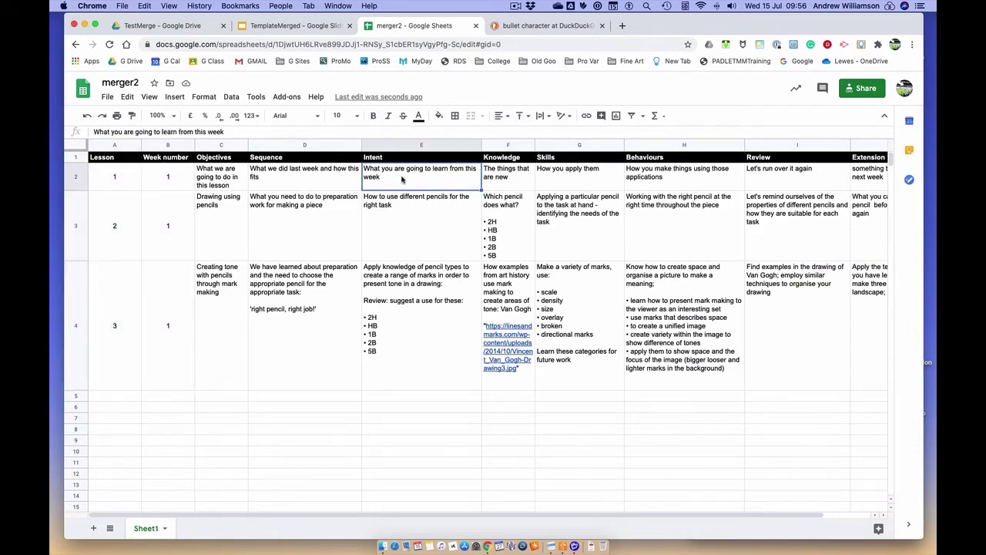
{"action": "left_click", "coordinate": [321, 184]}
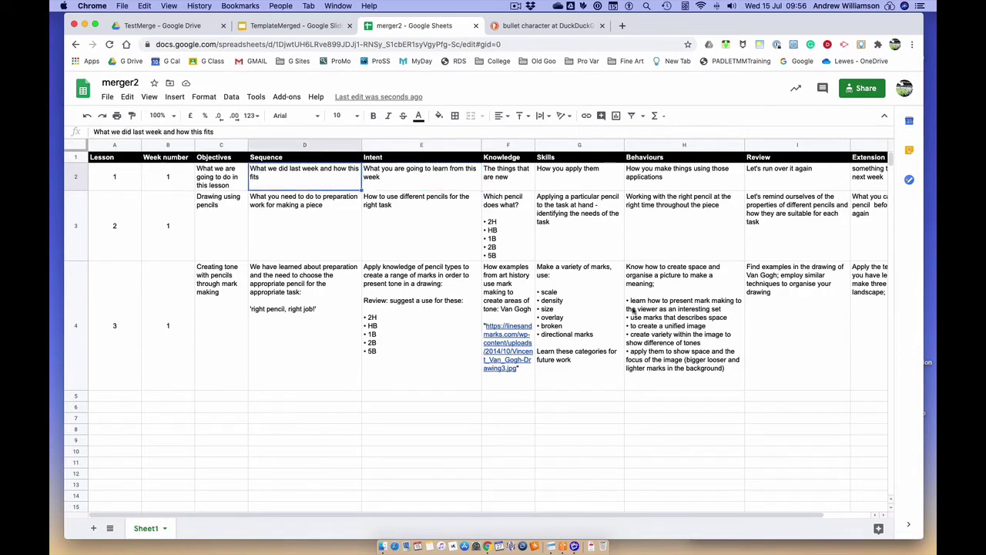
{"action": "left_click", "coordinate": [858, 355], "text": "shift"}
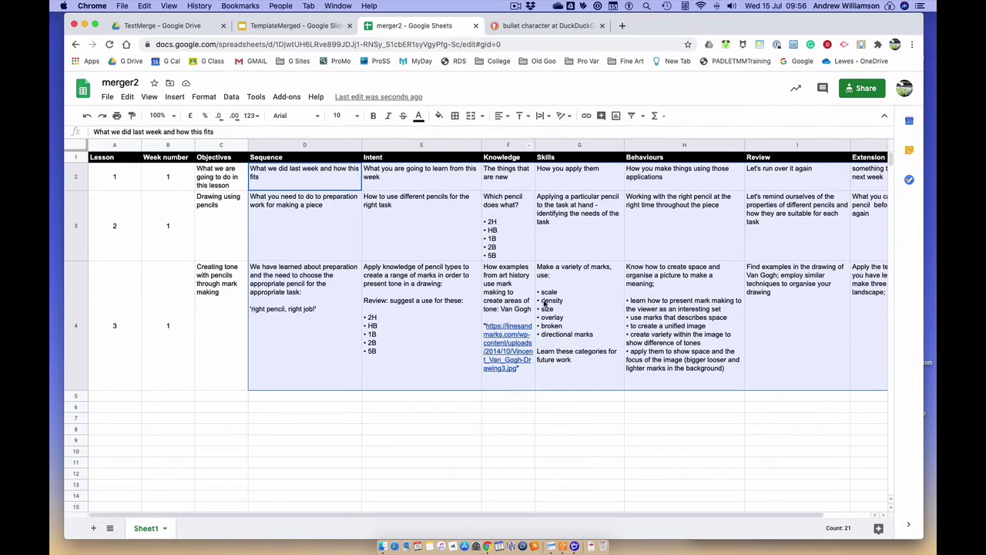
{"action": "left_click", "coordinate": [562, 319]}
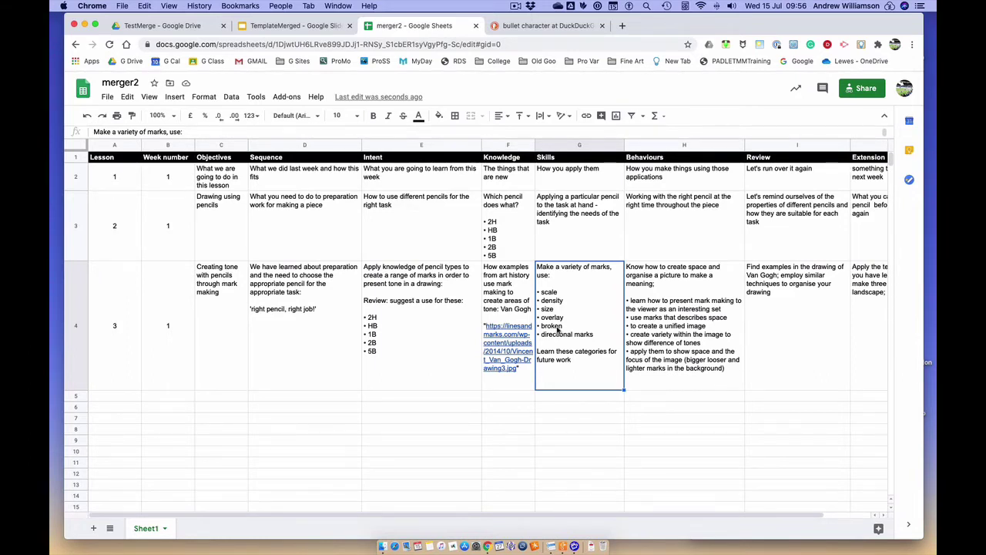
{"action": "left_click", "coordinate": [289, 26]}
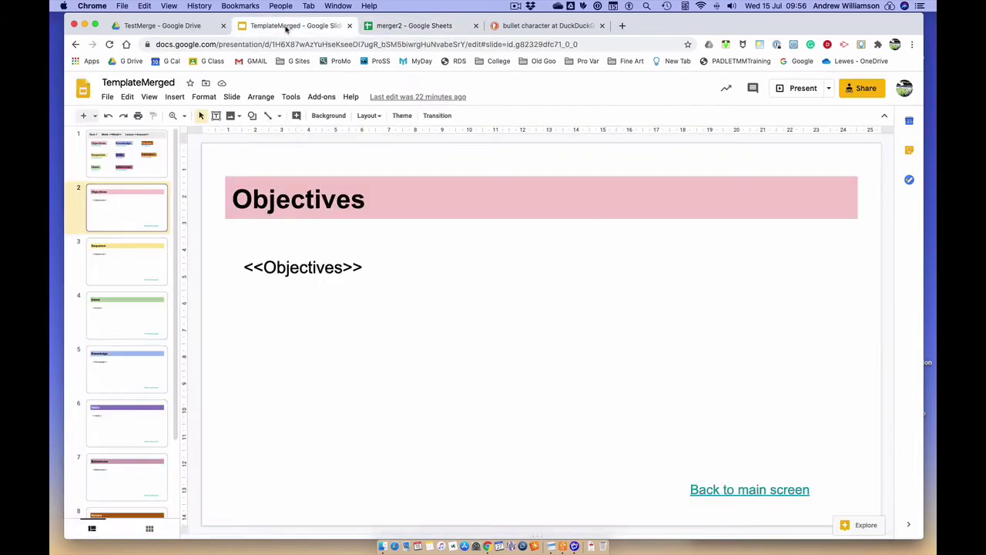
{"action": "left_click", "coordinate": [311, 254]}
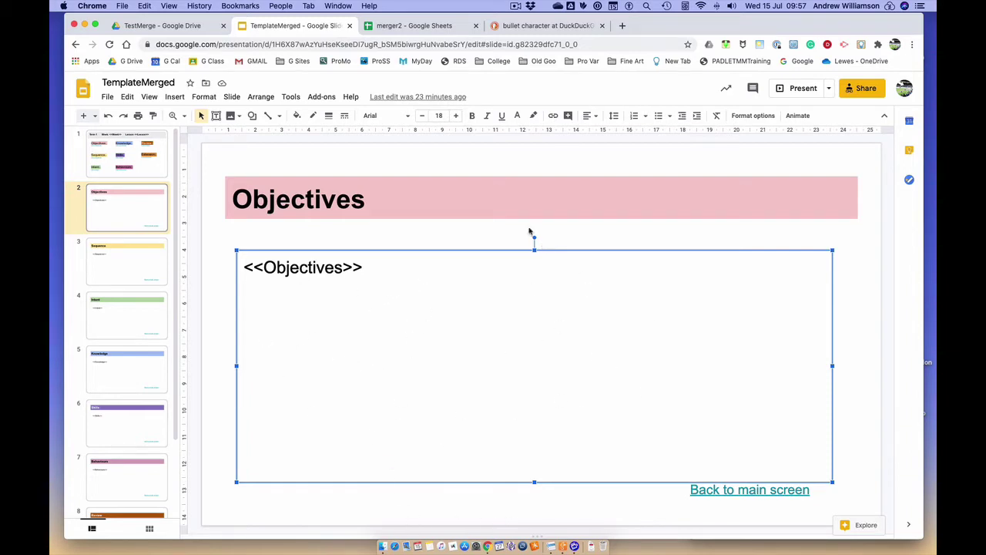
{"action": "left_click", "coordinate": [413, 25]}
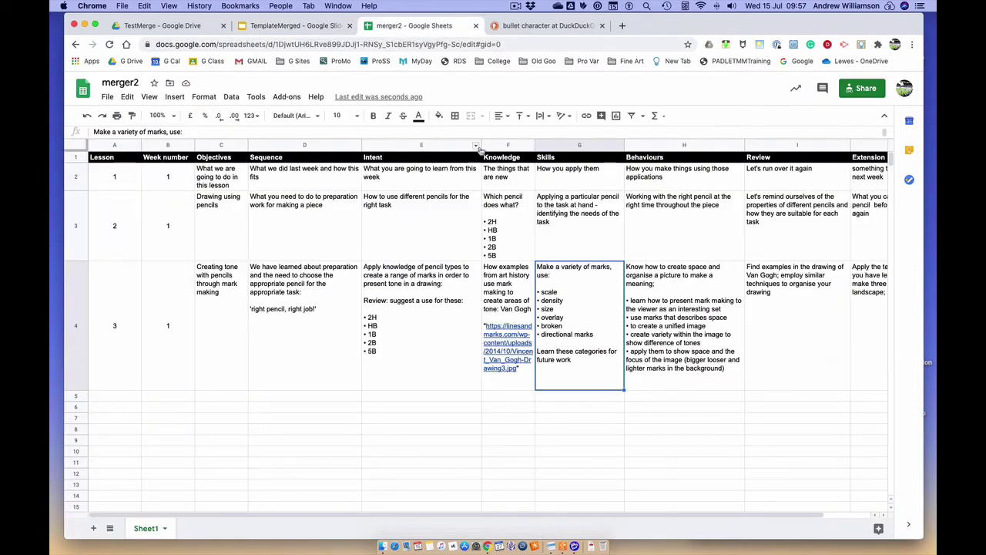
Widen the Intent column, then spell-check, replacing 'looser' with 'more loose' in lesson 3's Behaviours.
{"action": "left_click_drag", "start_coordinate": [480, 145], "coordinate": [503, 145]}
{"action": "left_click", "coordinate": [461, 333]}
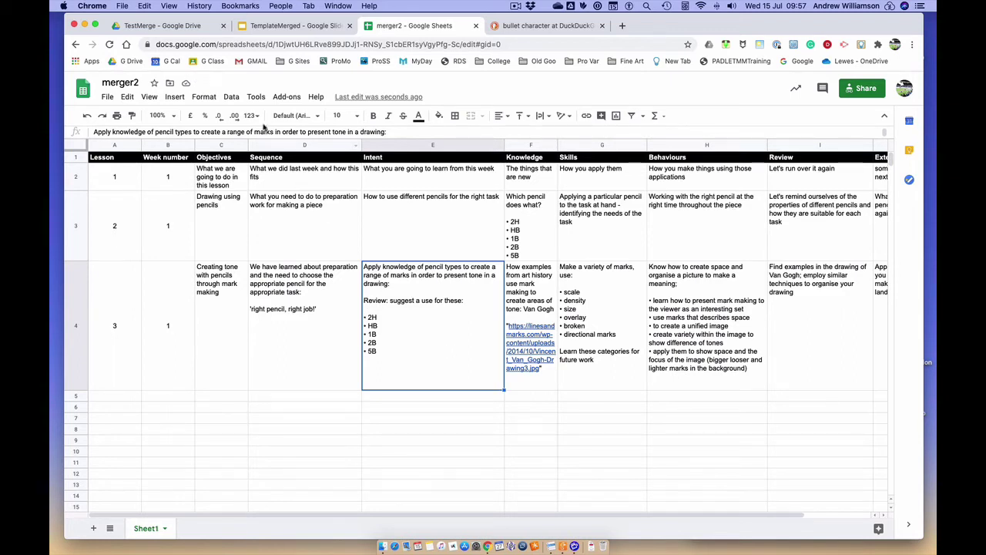
{"action": "left_click", "coordinate": [257, 98]}
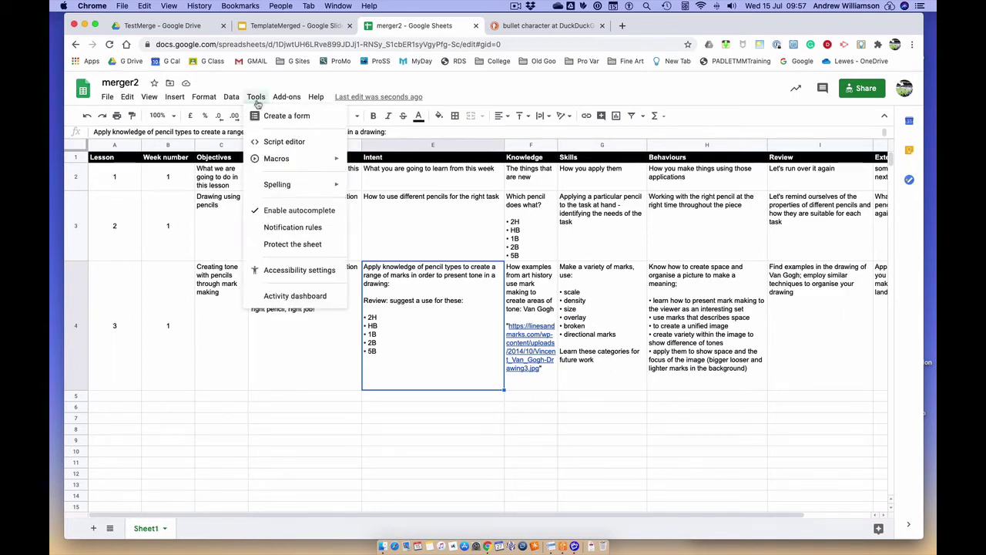
{"action": "mouse_move", "coordinate": [281, 186]}
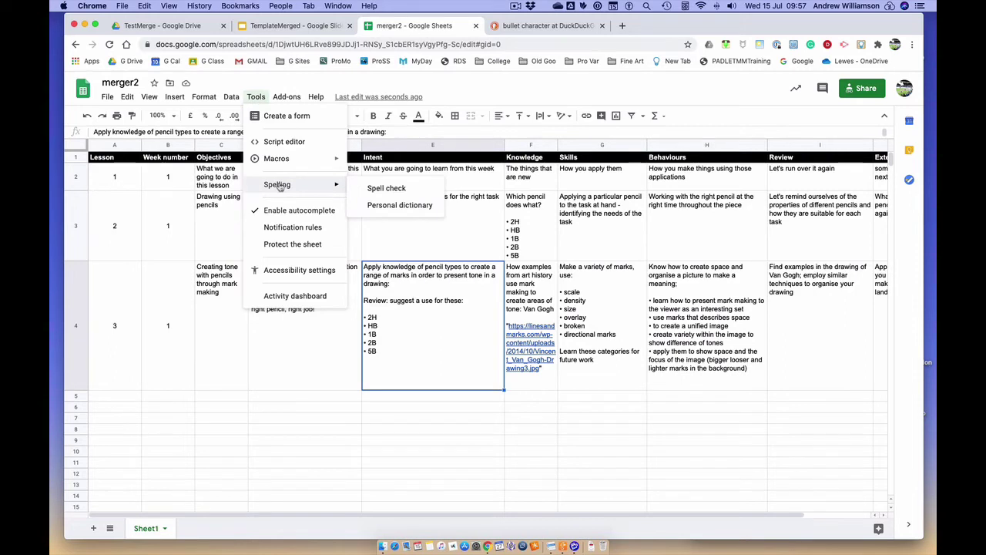
{"action": "left_click", "coordinate": [385, 190]}
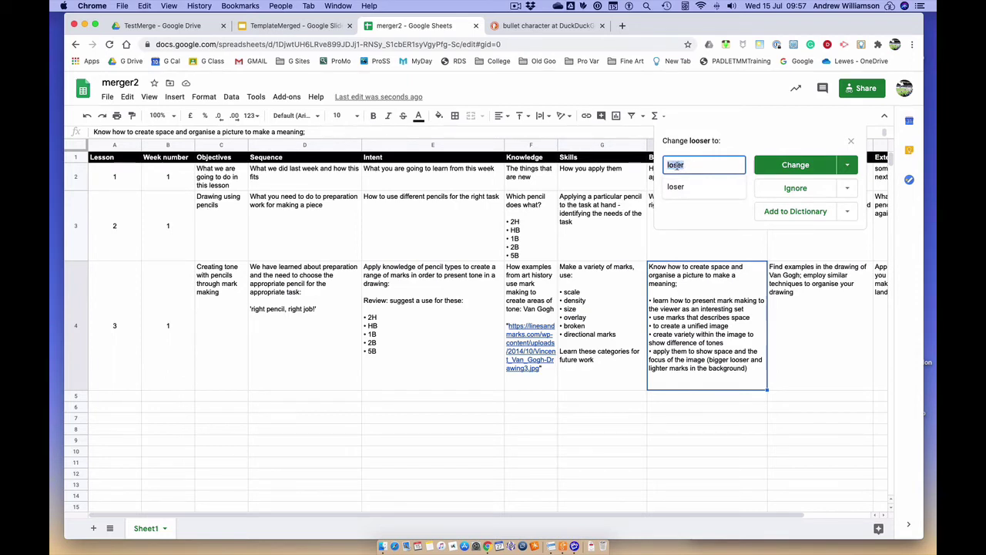
{"action": "type", "text": "more lo"}
{"action": "left_click", "coordinate": [786, 166]}
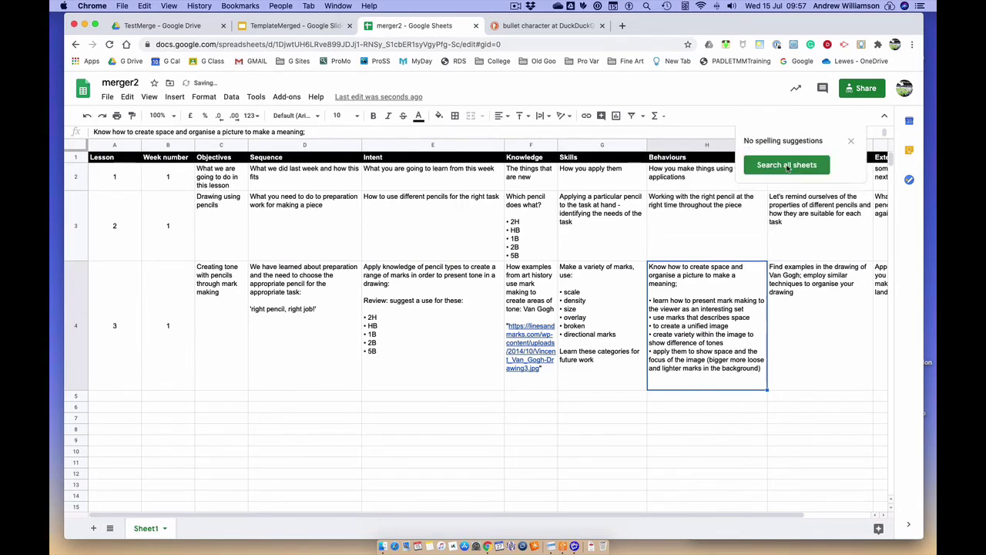
{"action": "left_click", "coordinate": [851, 140]}
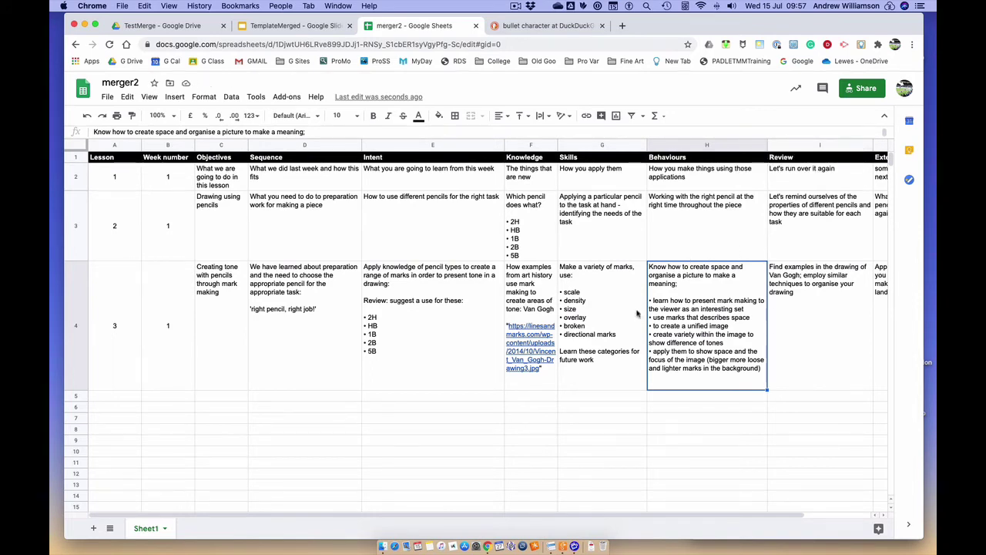
{"action": "left_click", "coordinate": [531, 325]}
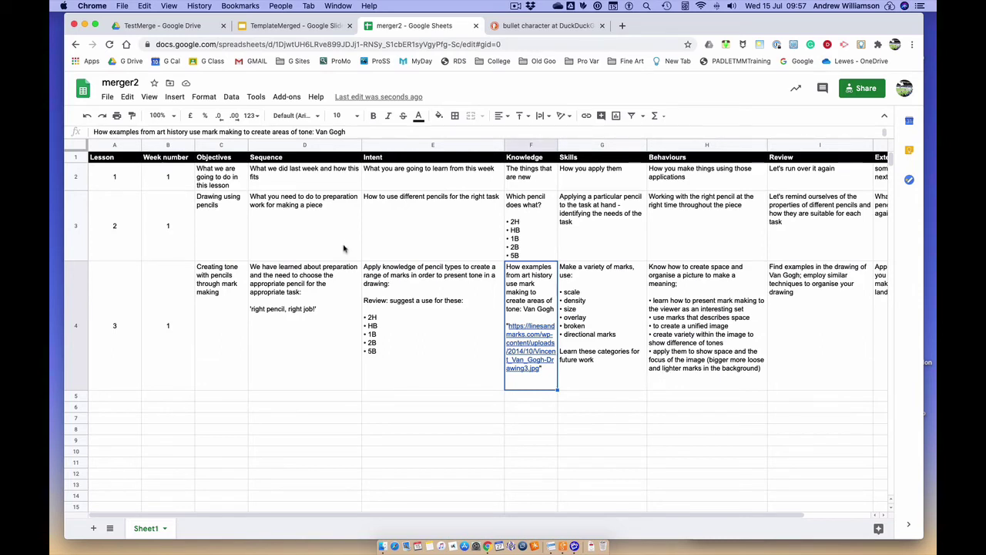
{"action": "left_click", "coordinate": [116, 158]}
{"action": "left_click", "coordinate": [165, 162]}
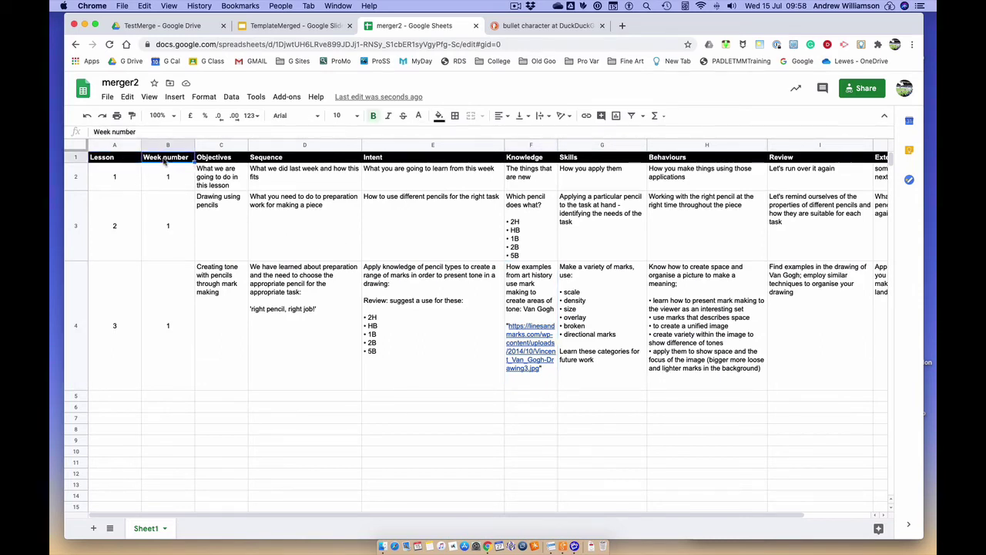
{"action": "left_click", "coordinate": [232, 162]}
{"action": "left_click", "coordinate": [290, 162]}
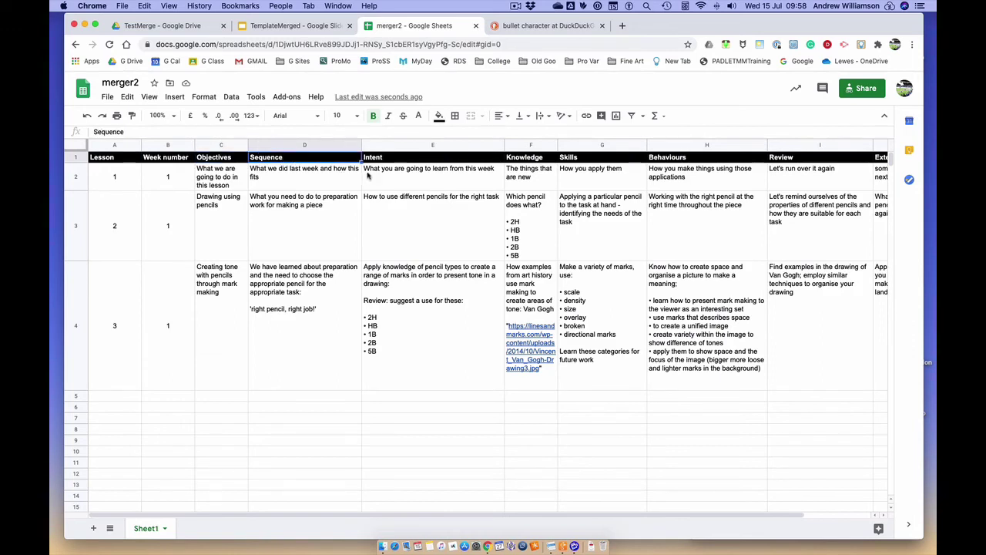
{"action": "left_click", "coordinate": [419, 163]}
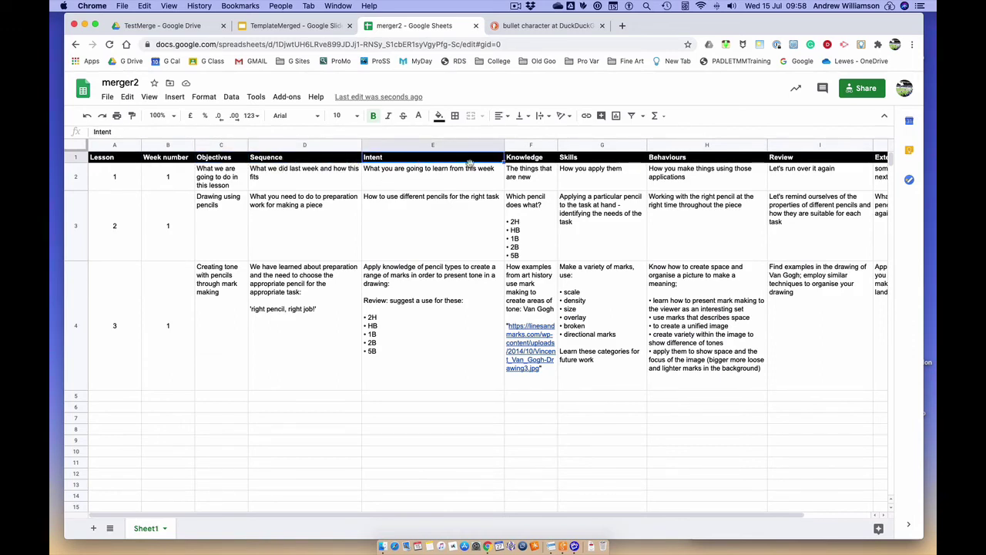
Freeze the top row so the Lesson to Extension headings stay fixed.
{"action": "left_click", "coordinate": [151, 97]}
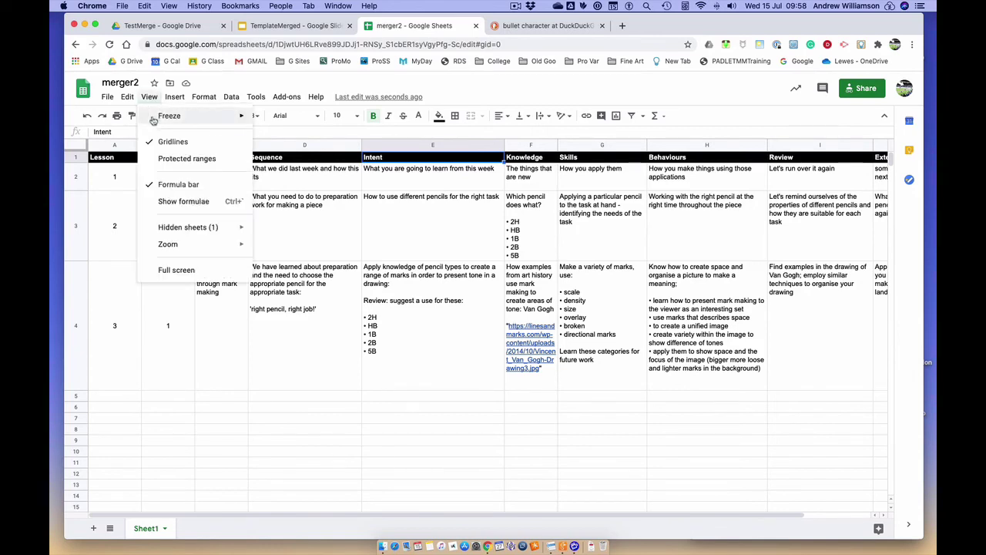
{"action": "mouse_move", "coordinate": [155, 117]}
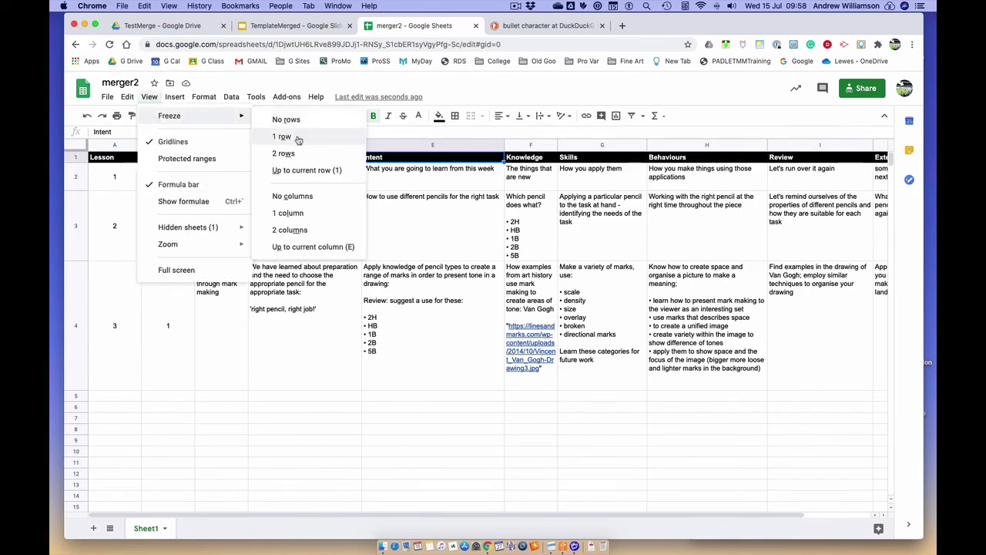
{"action": "left_click", "coordinate": [149, 98]}
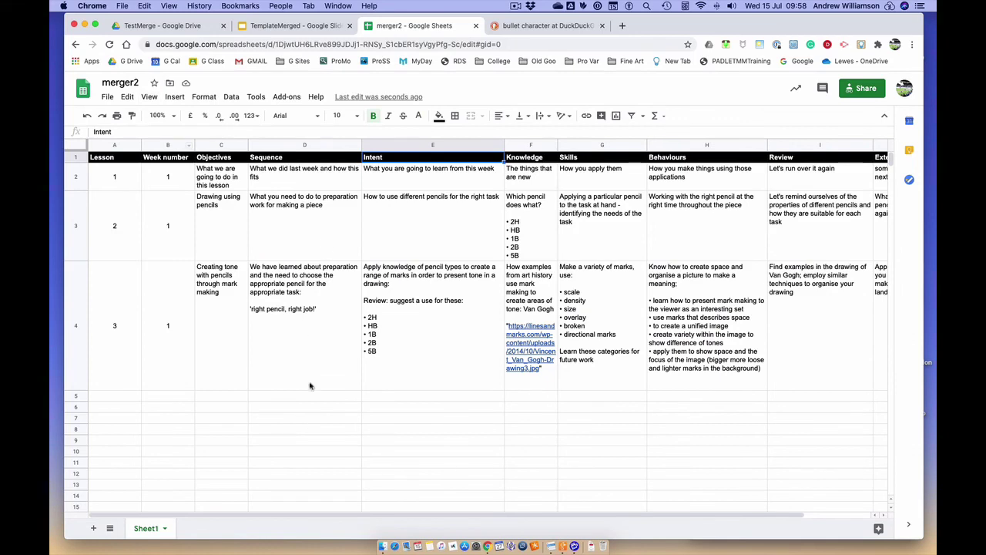